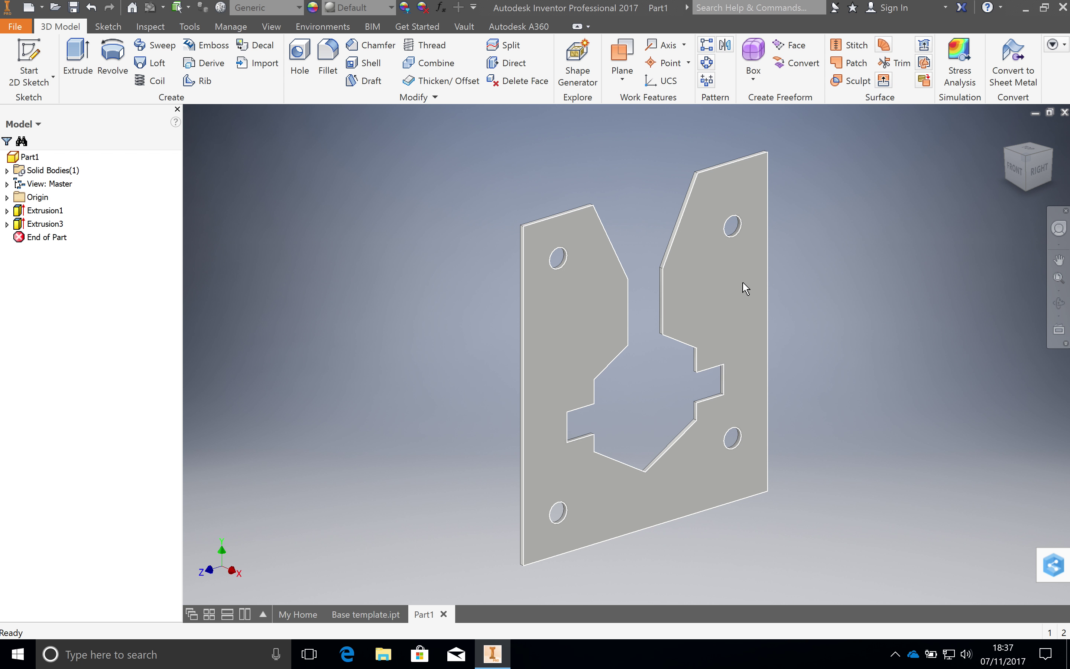
- Select the plate's large front face and bring up its context menu
mouse_move(742, 282)
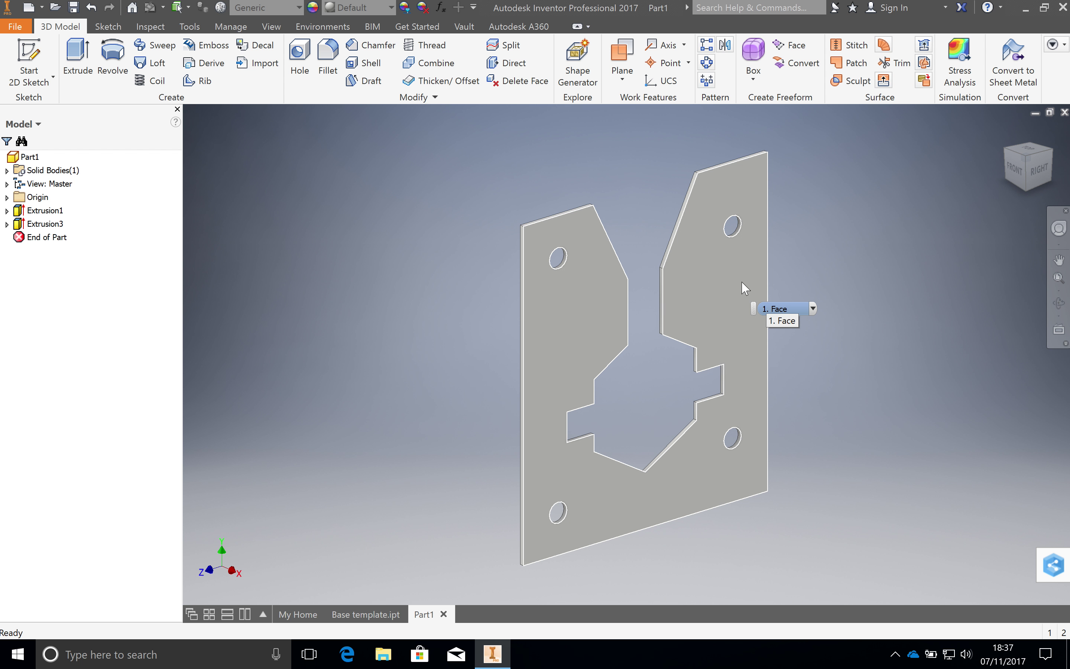
click(742, 282)
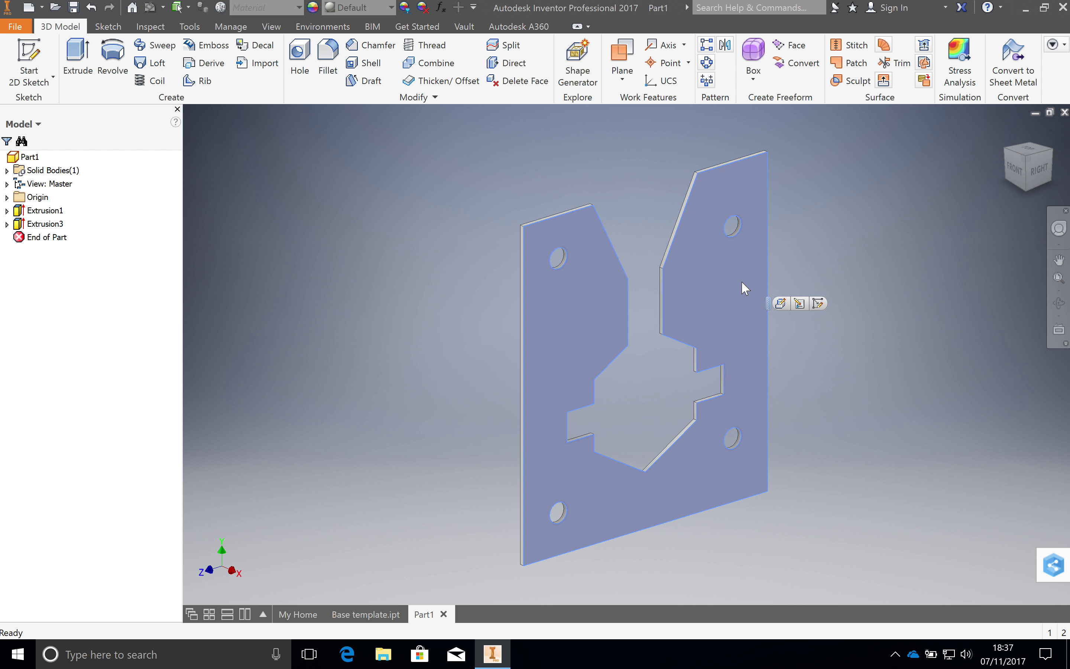
right_click(723, 288)
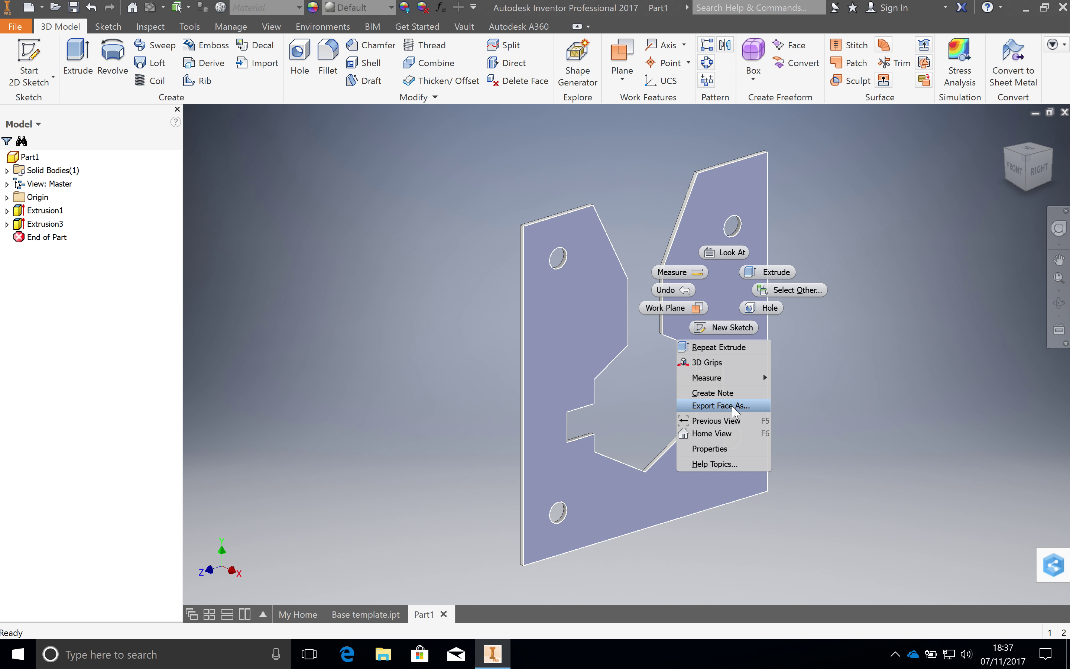
- Choose Export Face As and keep AutoCAD DXF (*.dxf) as the save type
click(733, 407)
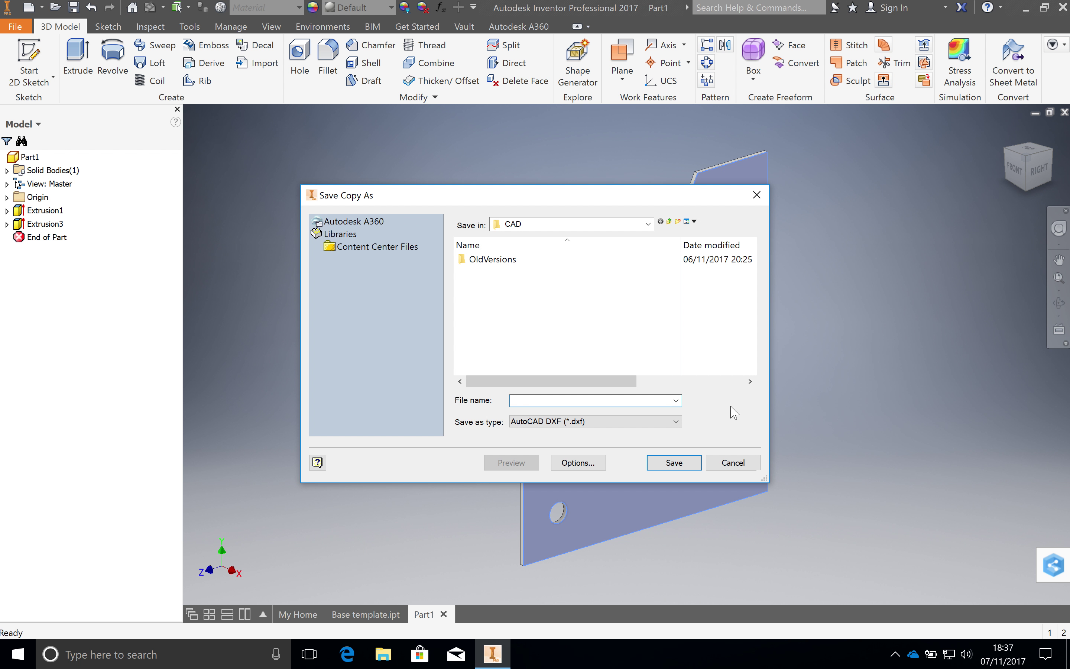
click(595, 421)
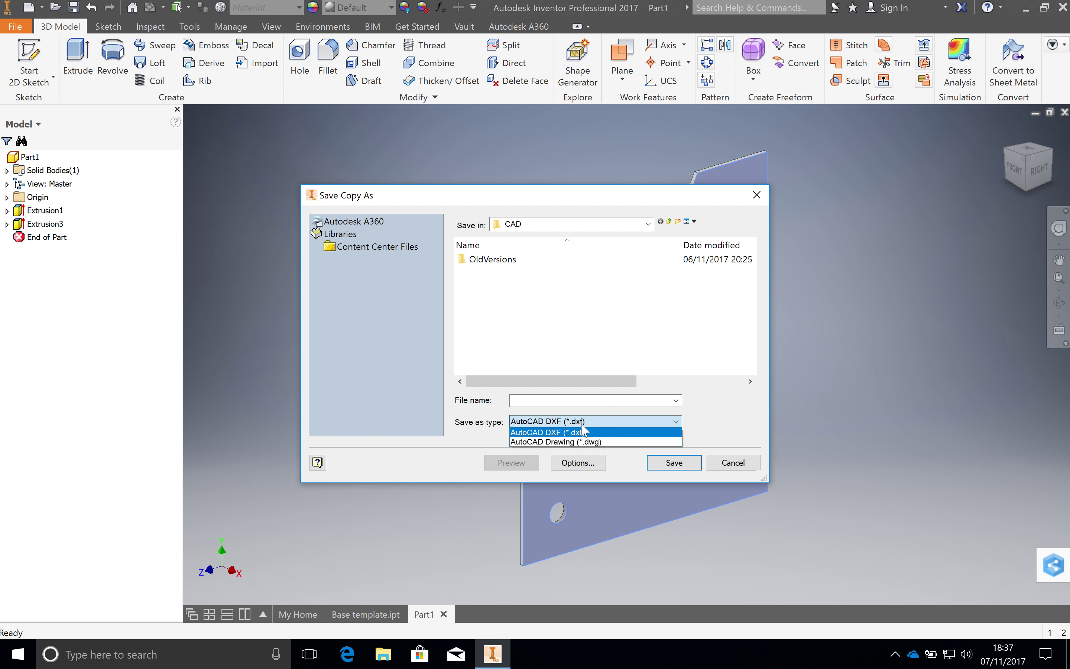
click(617, 433)
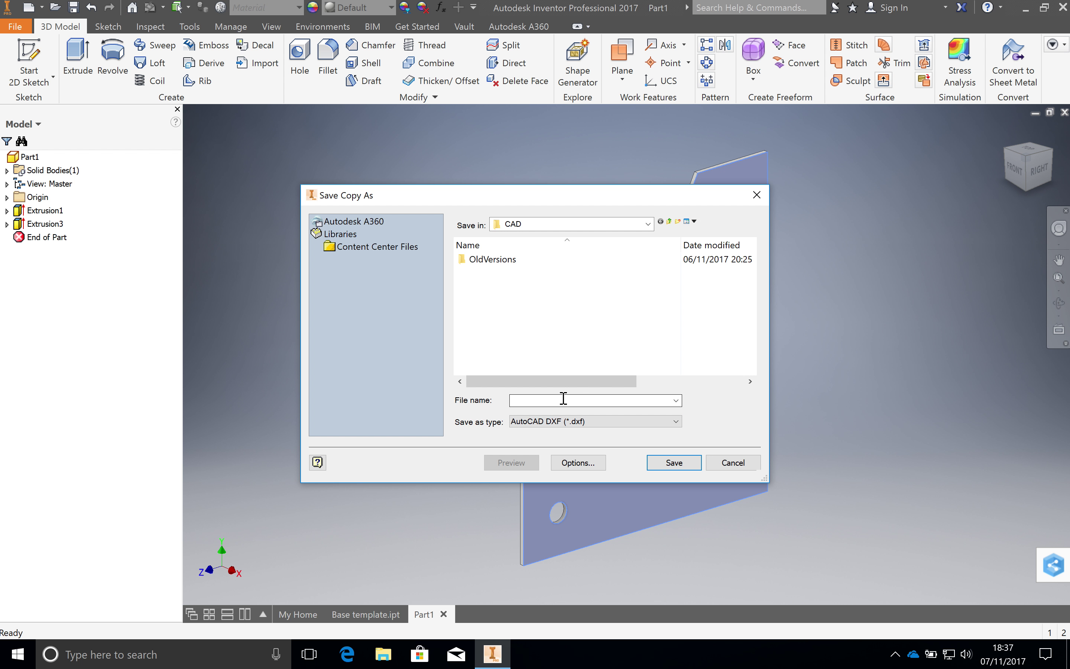
- Save into 3. Projects > Yr 9 > Pewter > CAD with the file name 'Deisgn idea'
click(648, 225)
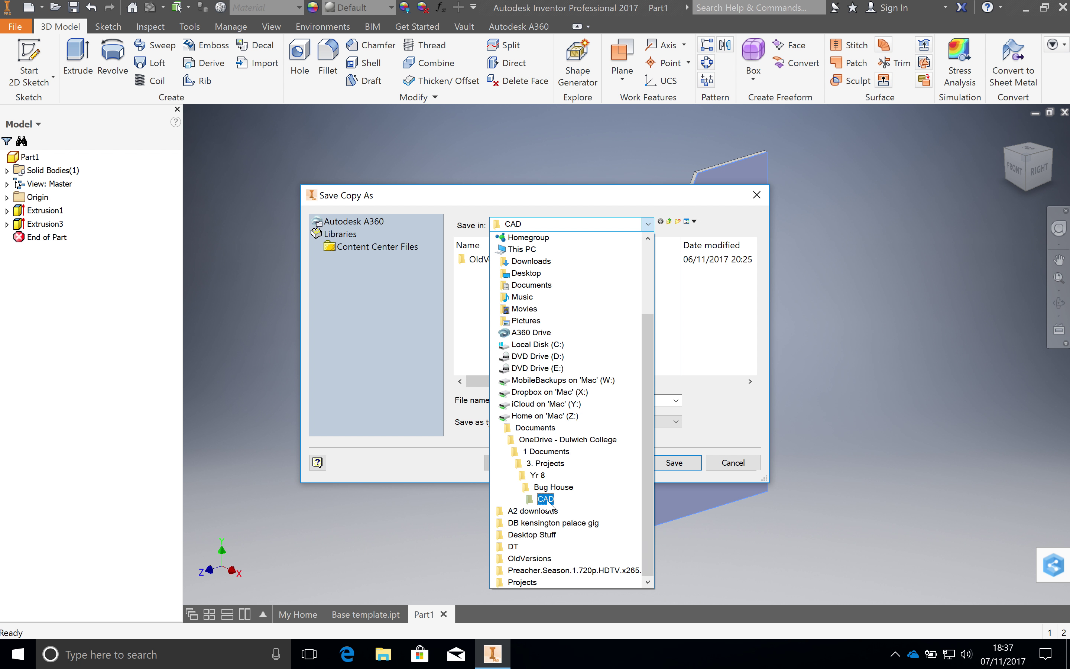
click(545, 463)
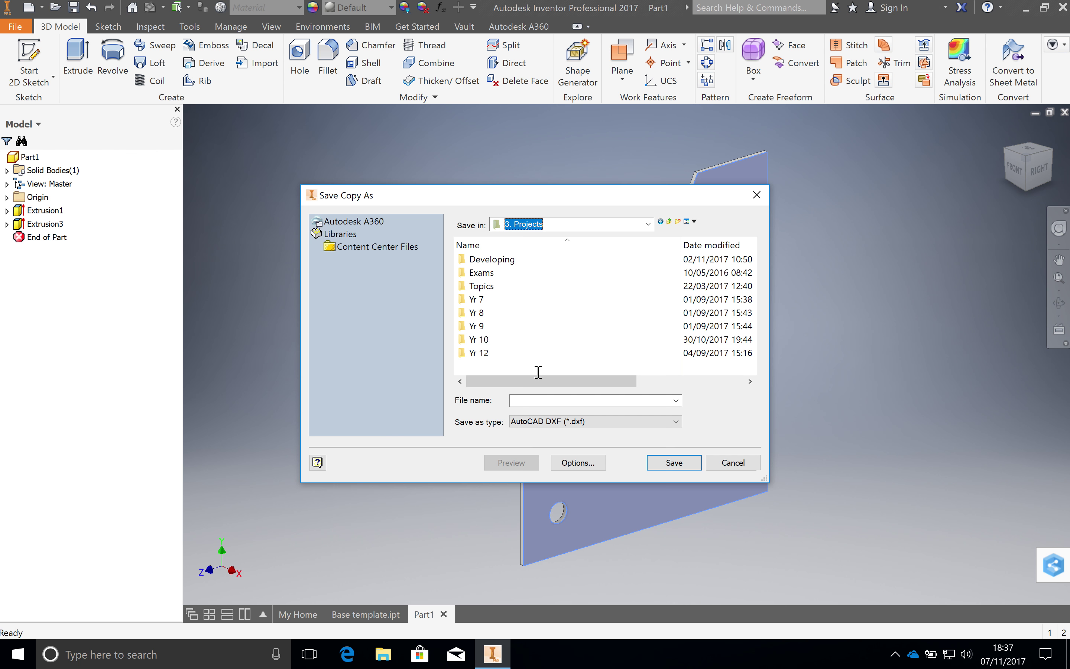
double_click(489, 329)
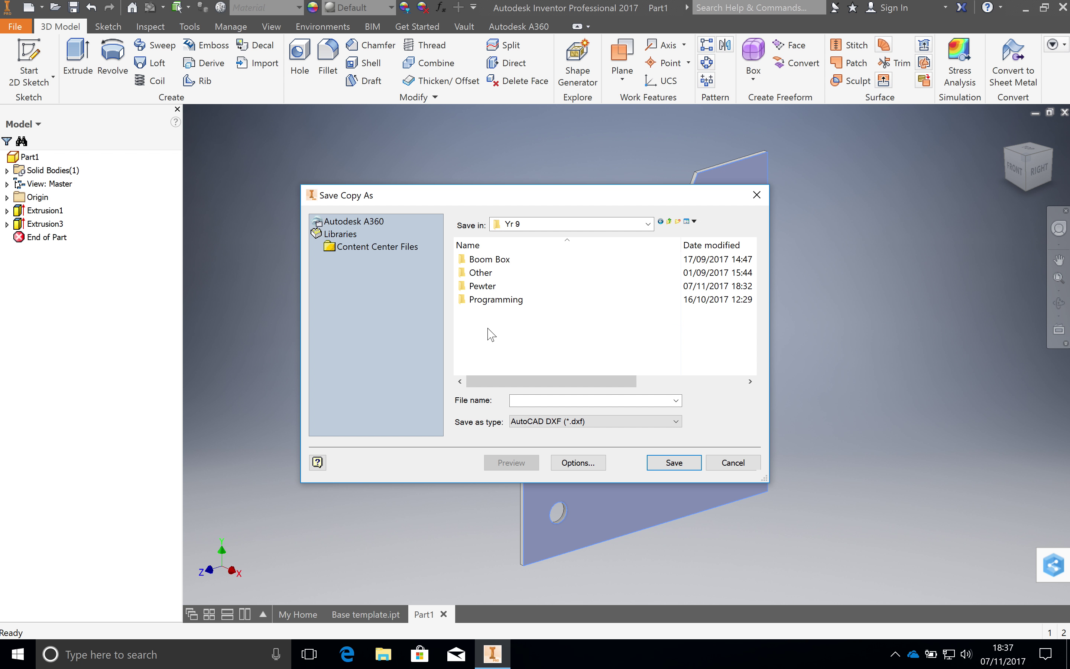
double_click(502, 288)
double_click(479, 259)
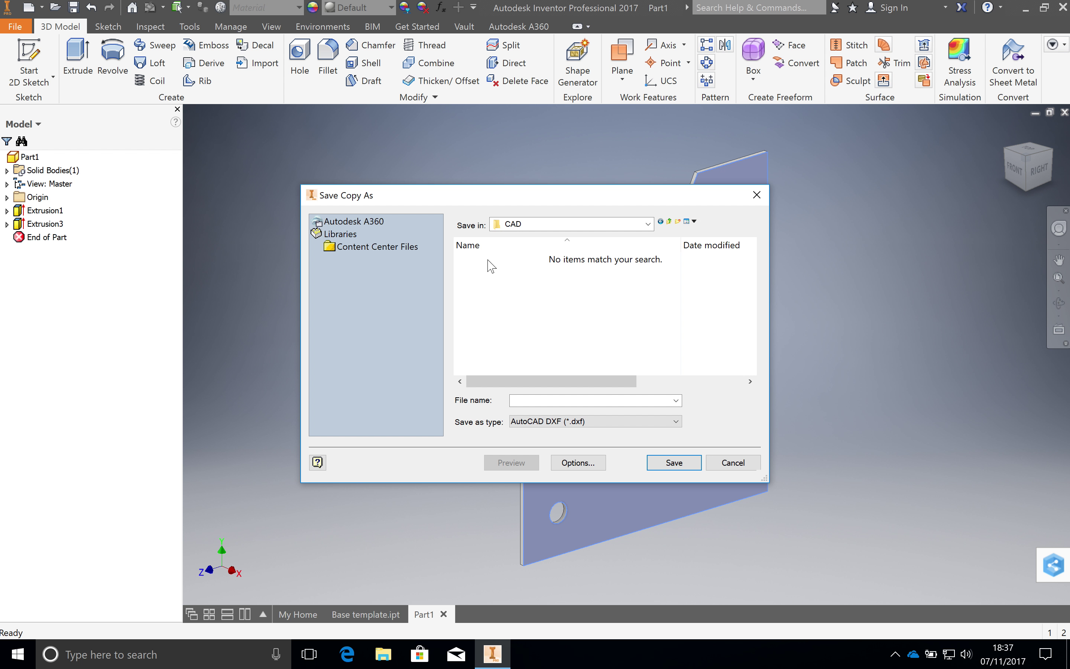
click(560, 402)
text(Deisgn idea)
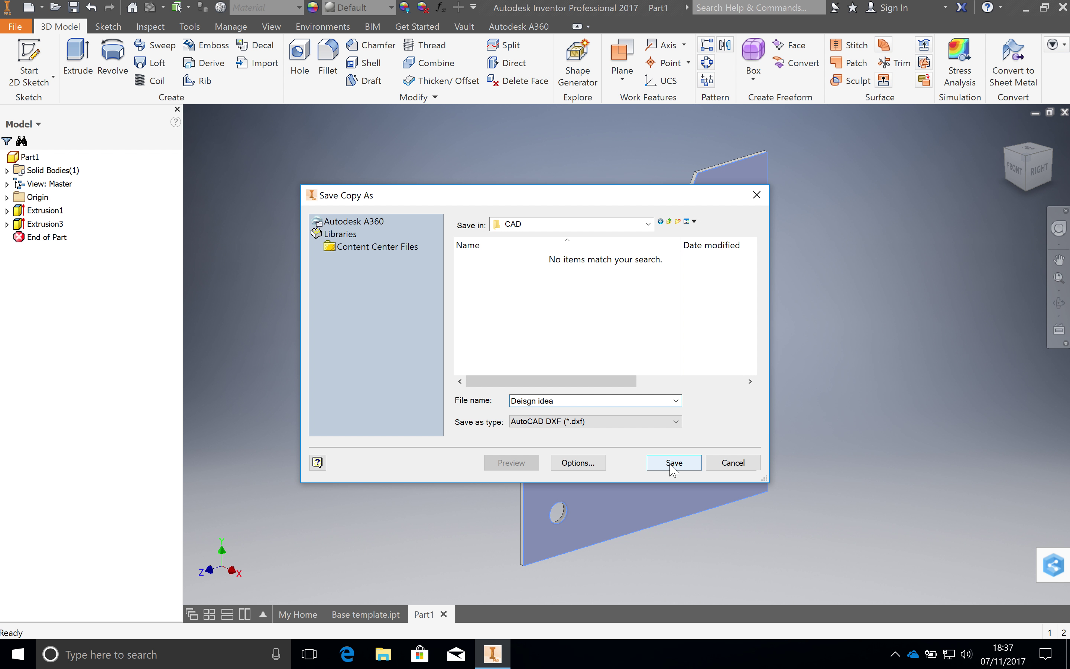
- Cancel the DXF export options unchanged and save the face as 'Deisgn idea'
click(585, 464)
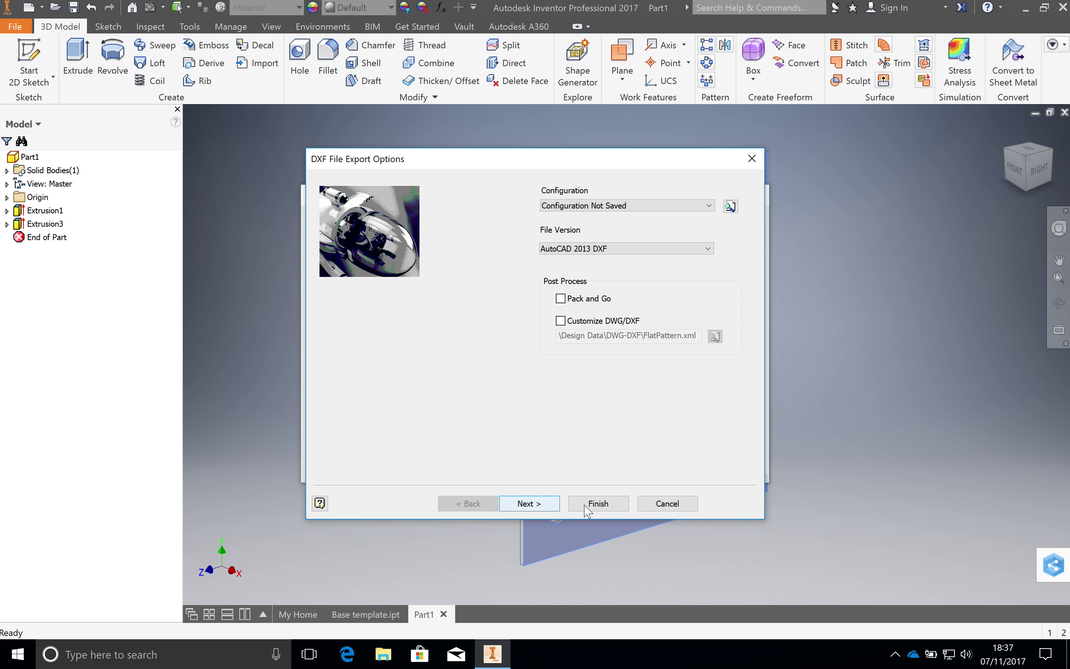
click(667, 504)
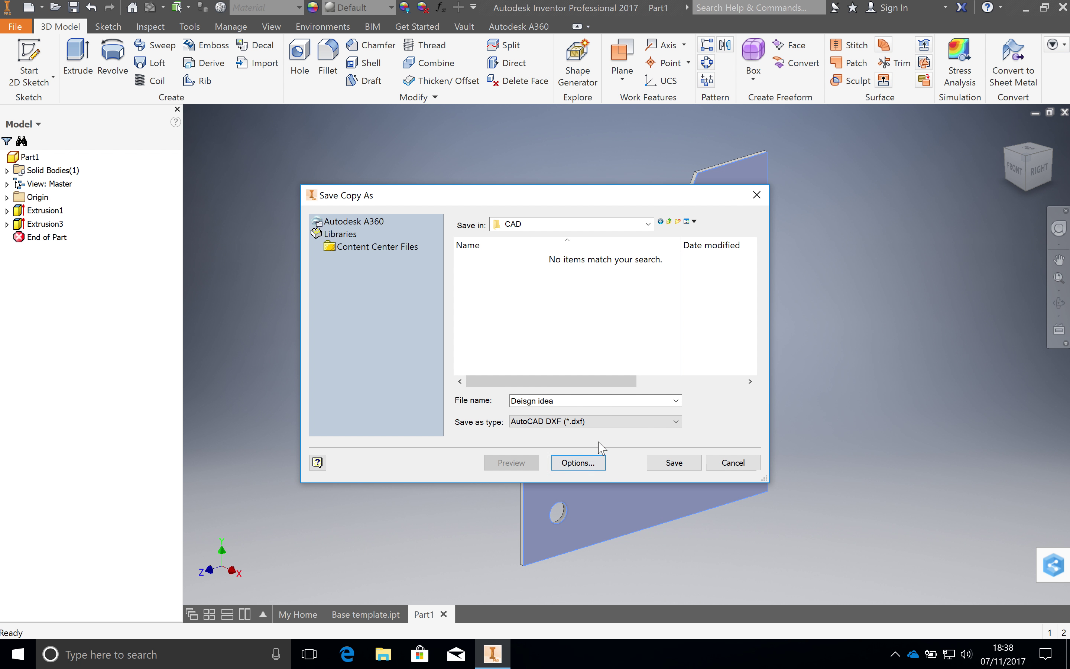
click(675, 465)
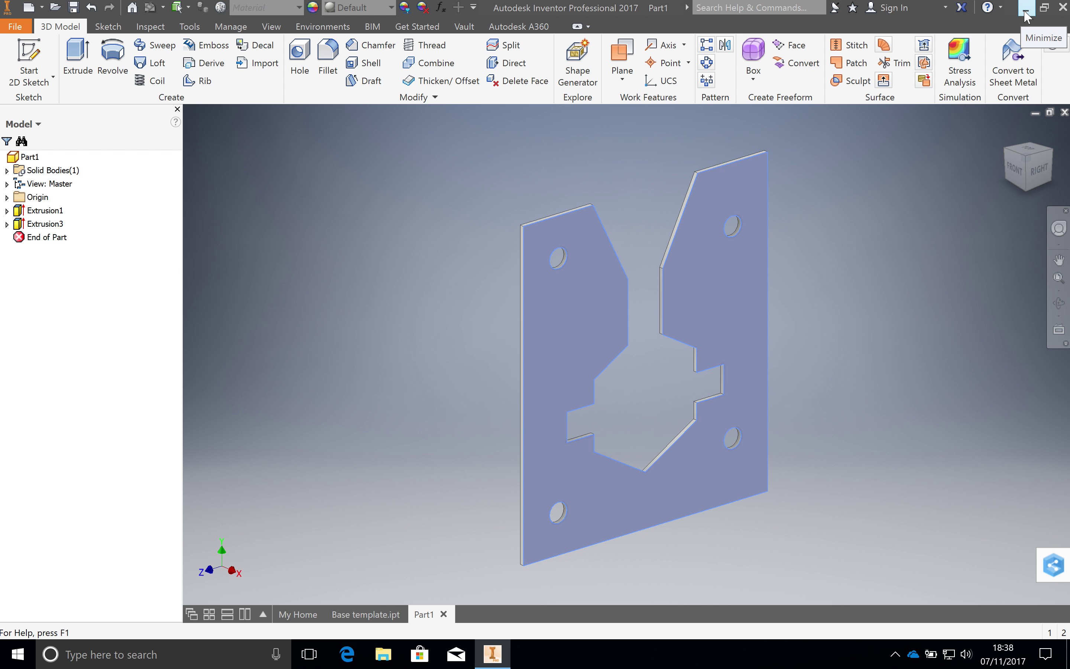
- Minimize Inventor and launch 2D Design V2 from its desktop shortcut
click(1025, 16)
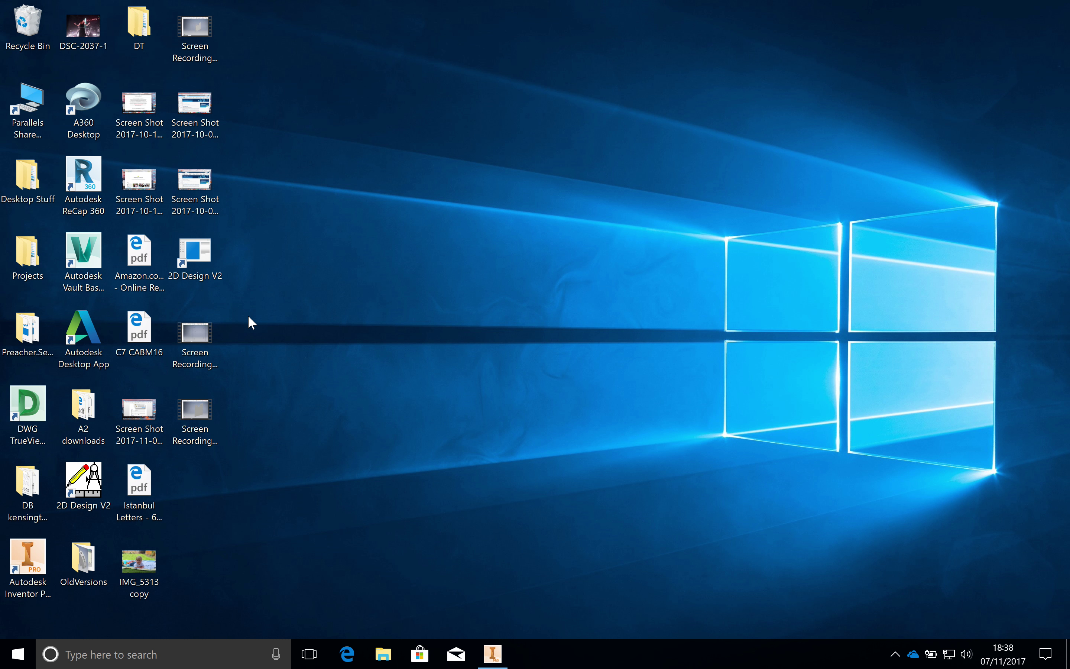
double_click(90, 472)
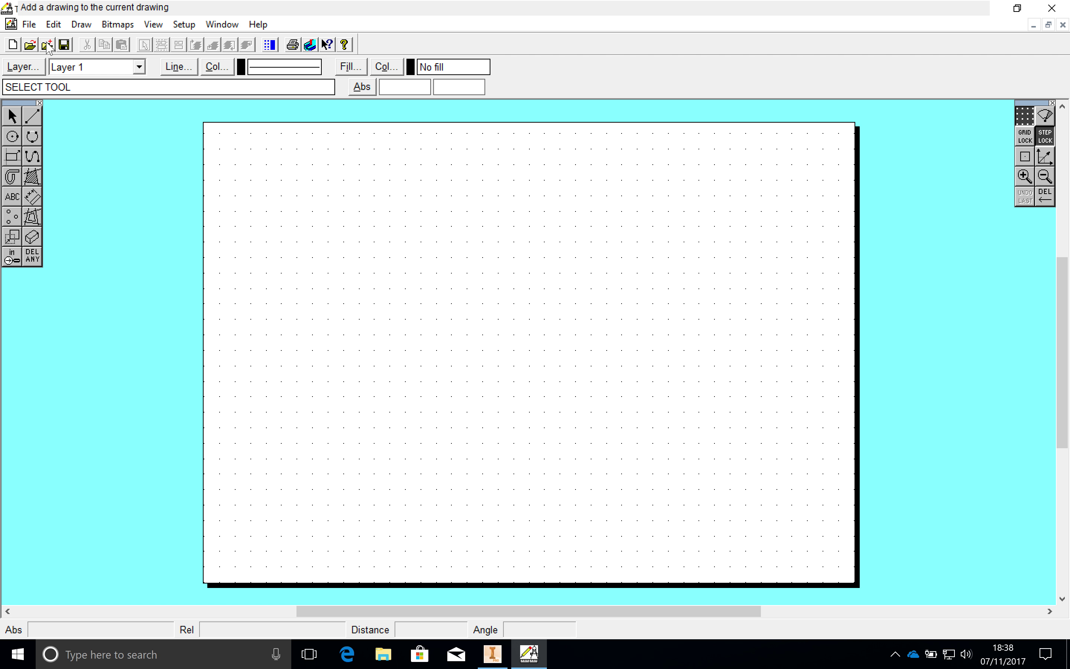
- Open the File menu in 2D Design V2 over the blank sheet
click(30, 25)
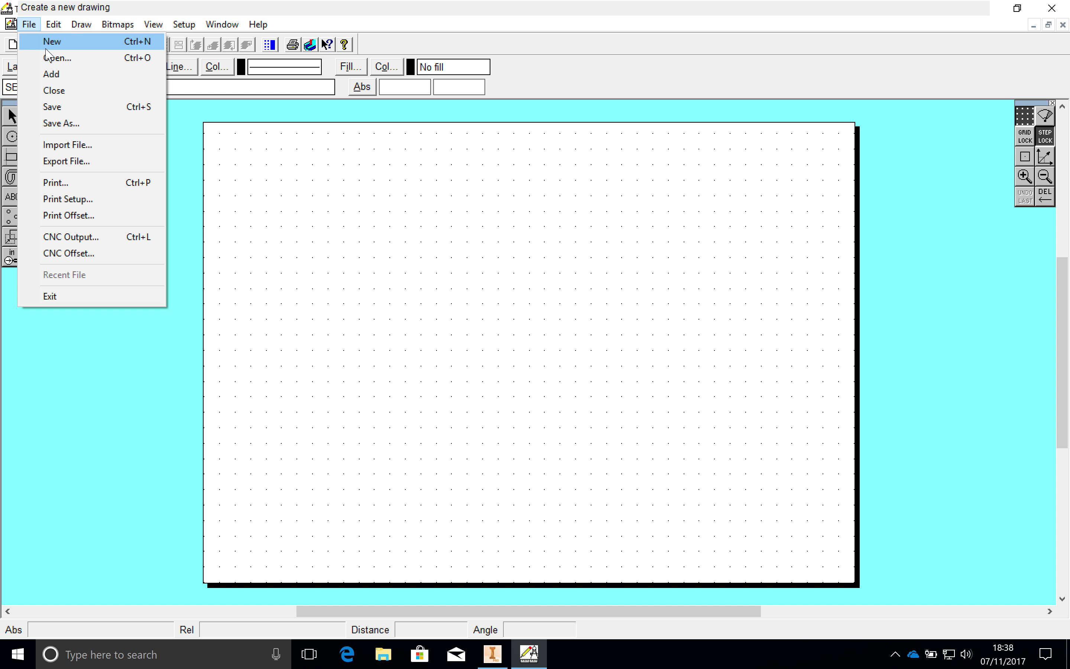
click(29, 26)
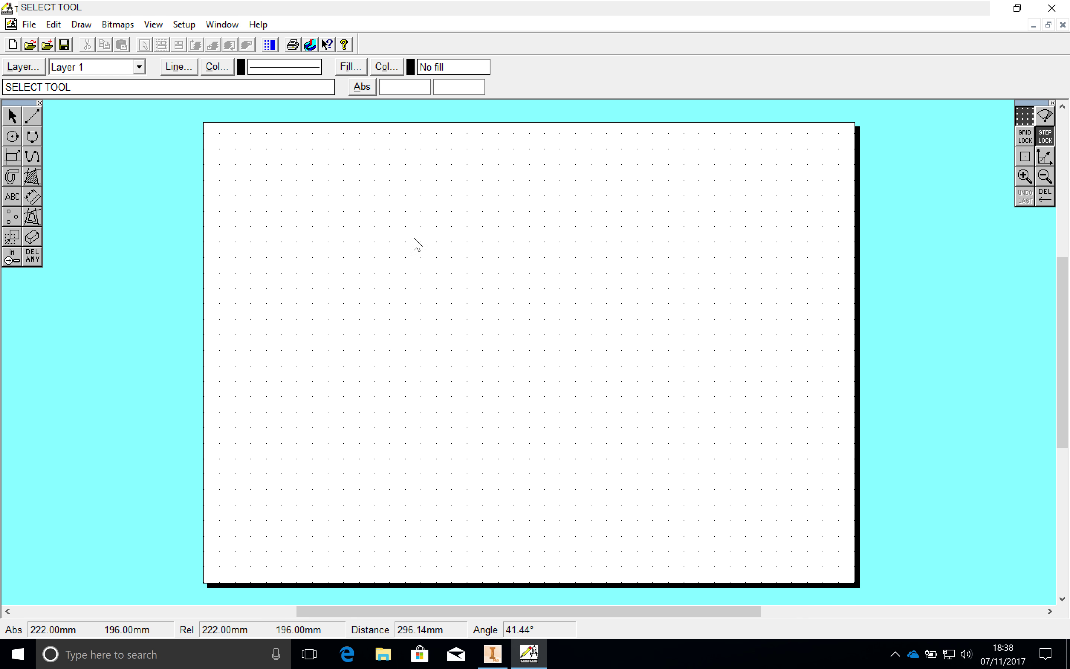
click(30, 26)
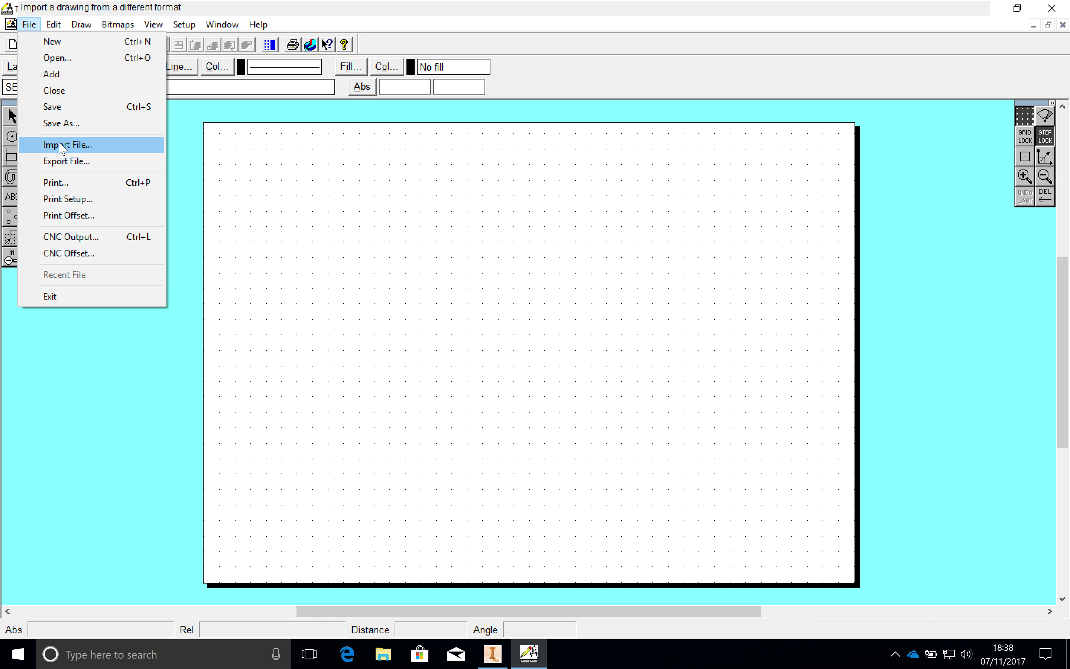
- Start Import File and set Look in to the Home on 'Mac' (Z:) drive
click(62, 146)
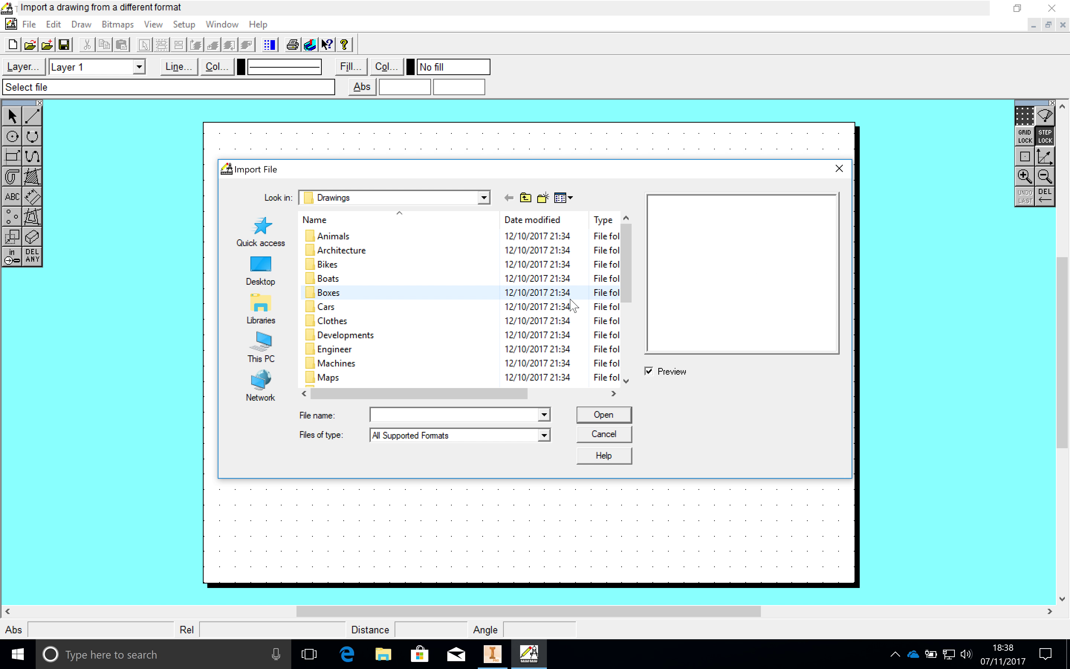
scroll(574, 305, down, 4)
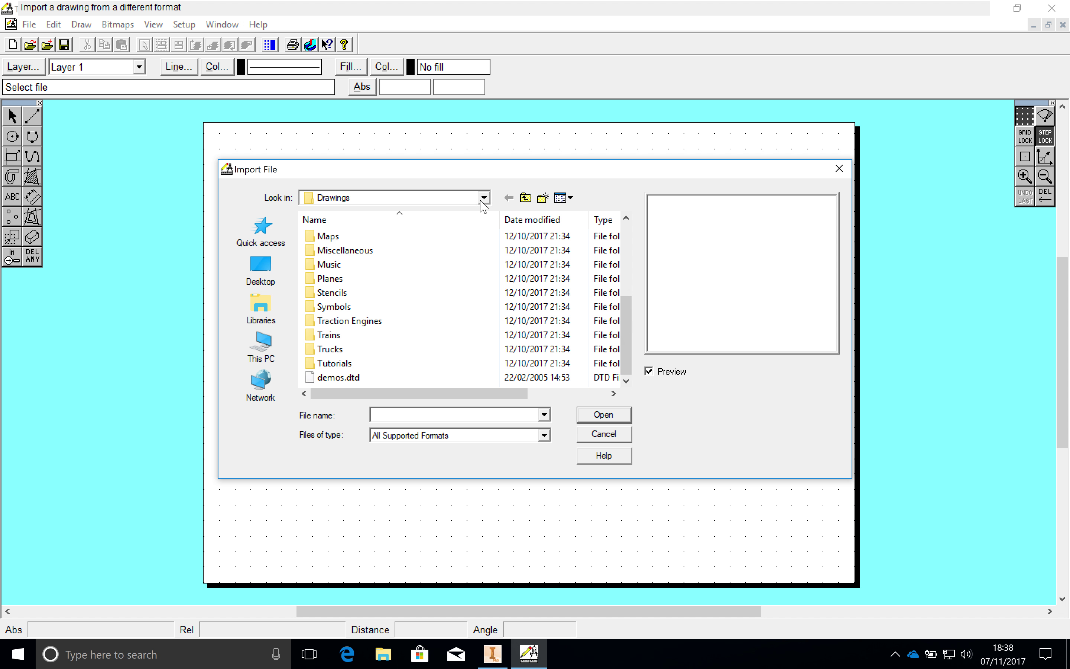
click(484, 198)
click(484, 199)
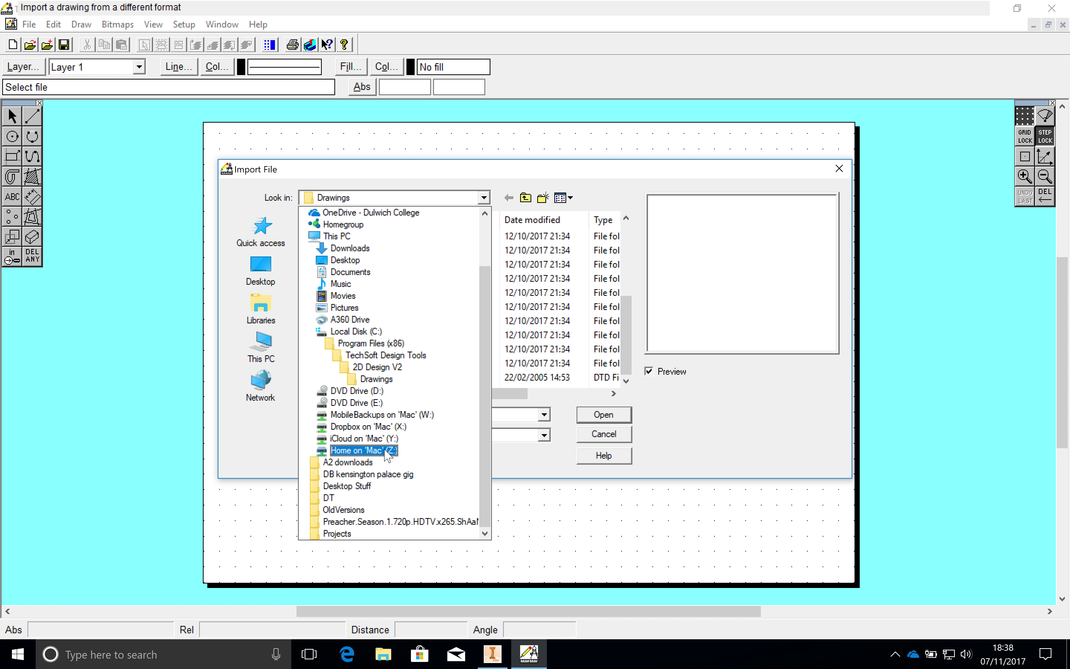
click(388, 454)
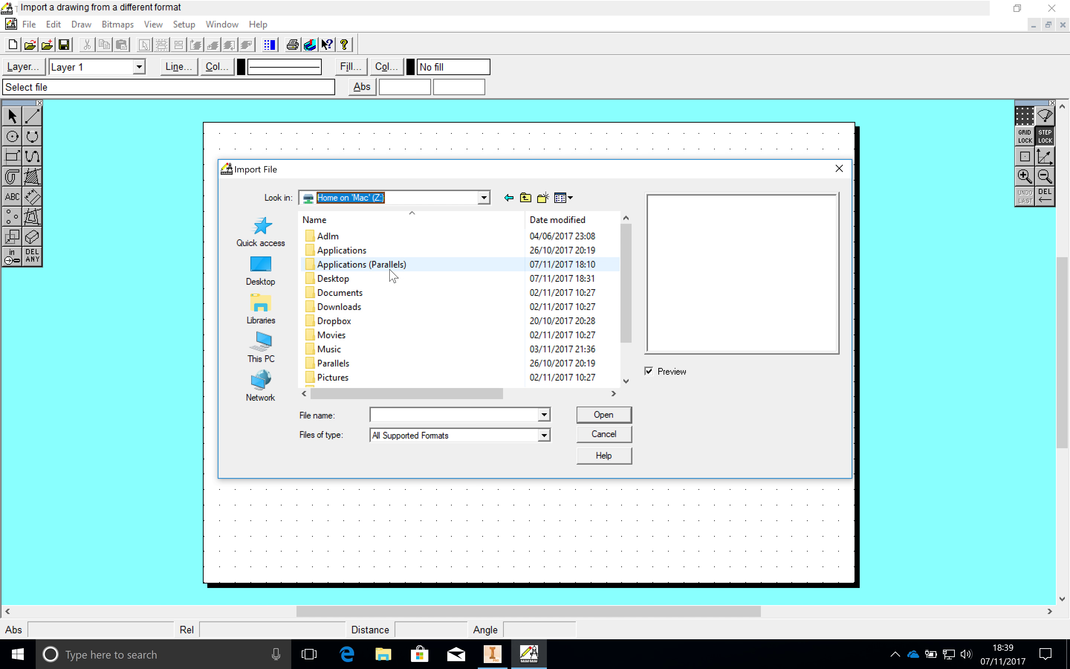
- Browse Documents > 1 Documents > 3. Projects > Yr 9 > Pewter into the CAD folder
click(370, 294)
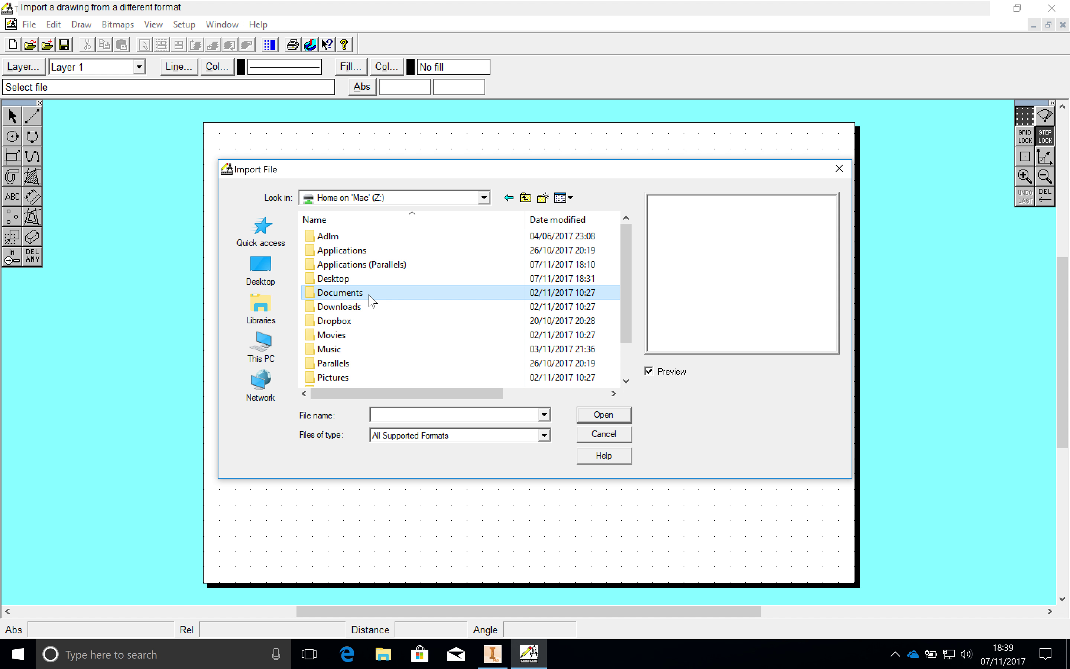
double_click(385, 293)
double_click(373, 307)
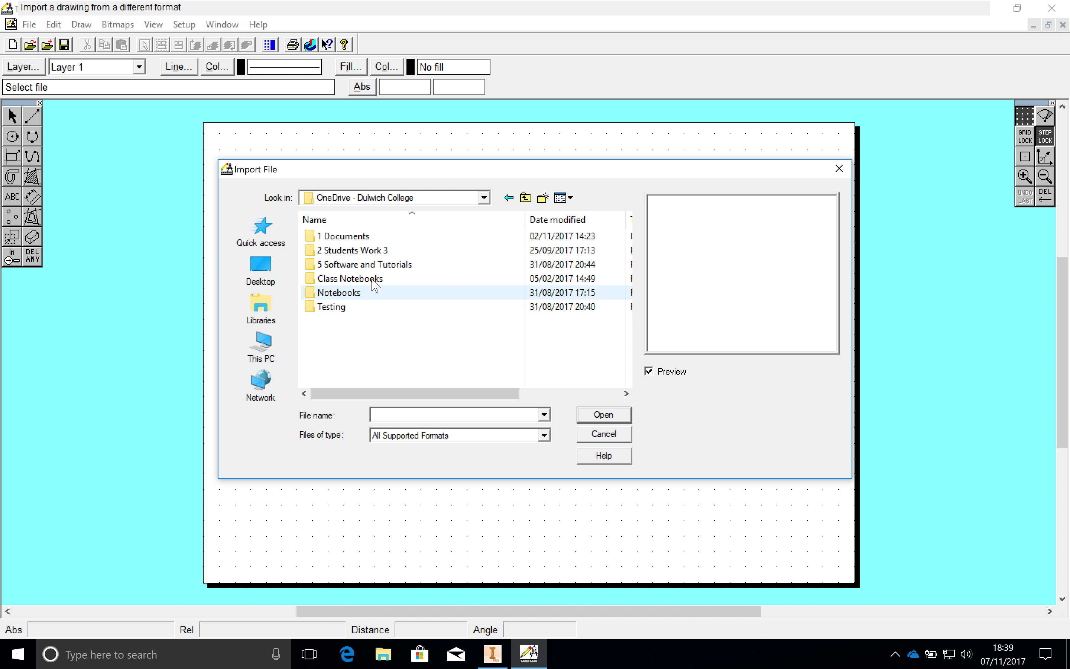
key(Up)
key(Up)
key(Up)
key(Up)
key(Return)
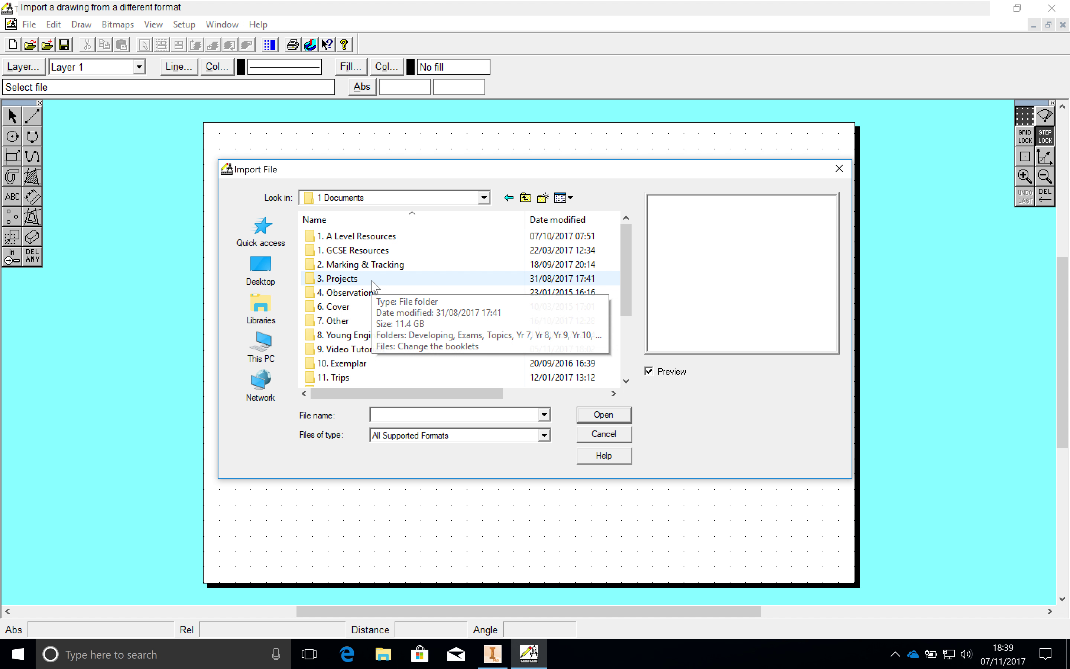
double_click(371, 279)
double_click(365, 306)
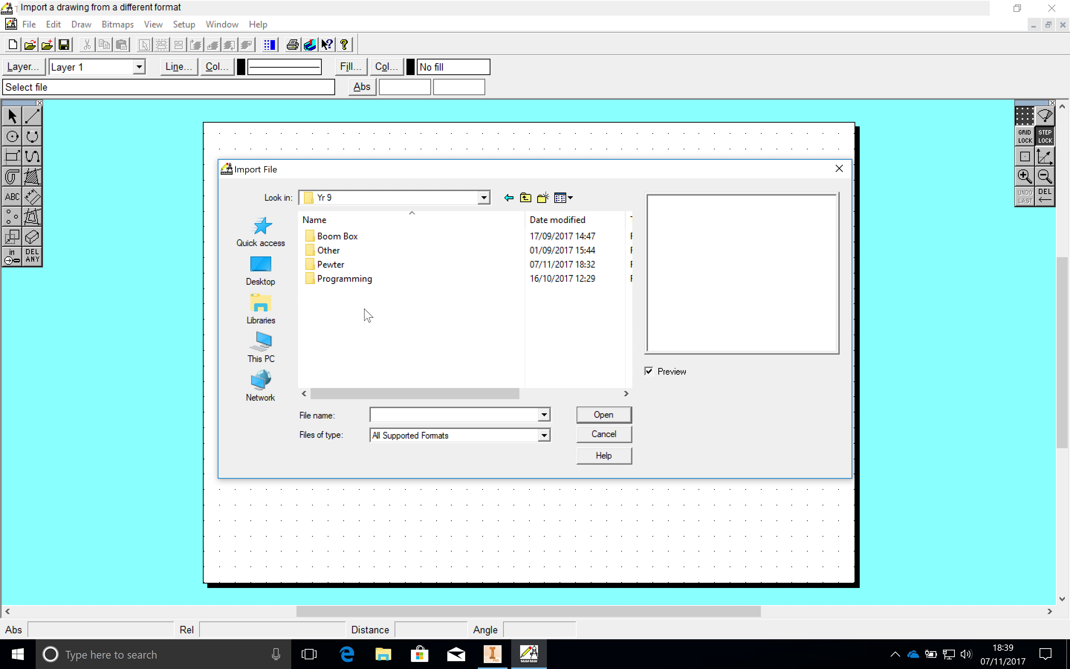
double_click(369, 269)
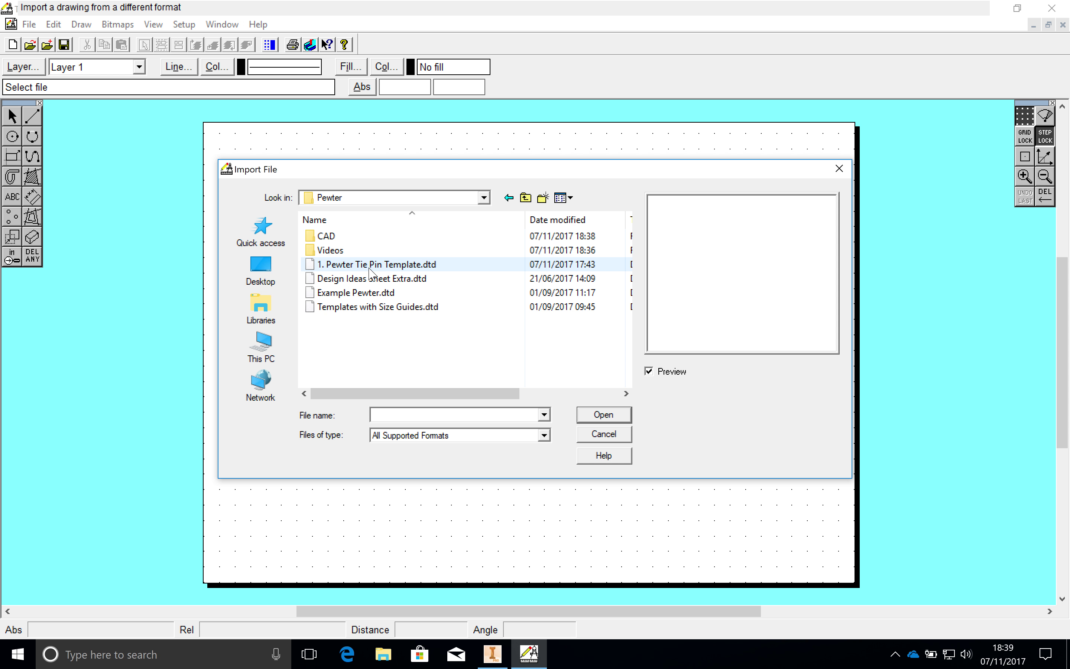
double_click(370, 237)
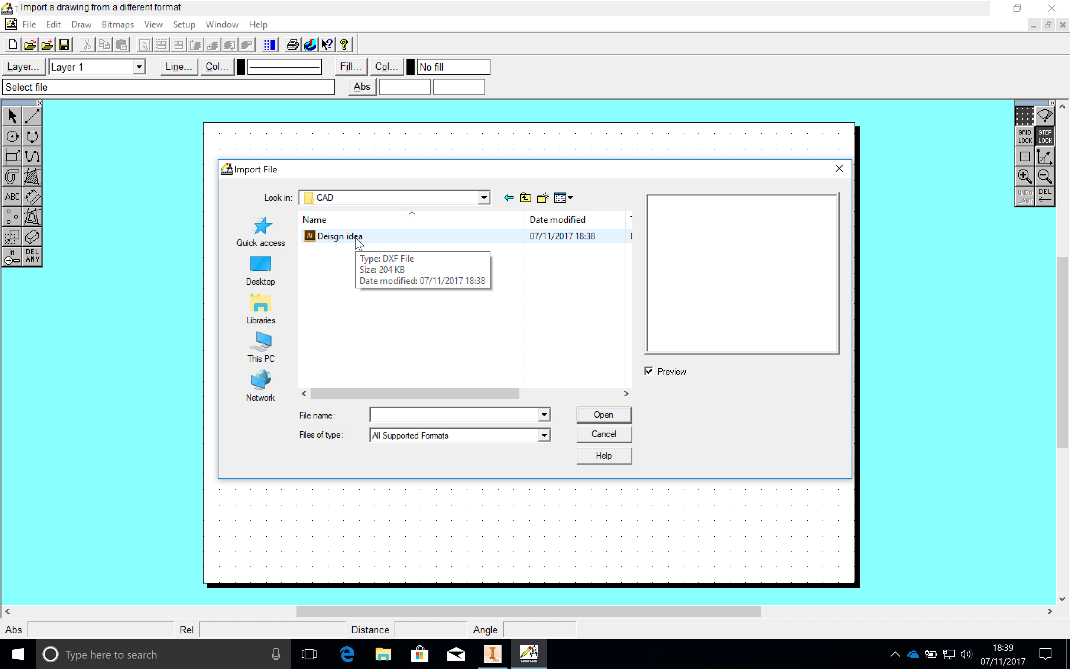
- Pick the 'Deisgn idea' DXF file and open it for import
click(341, 236)
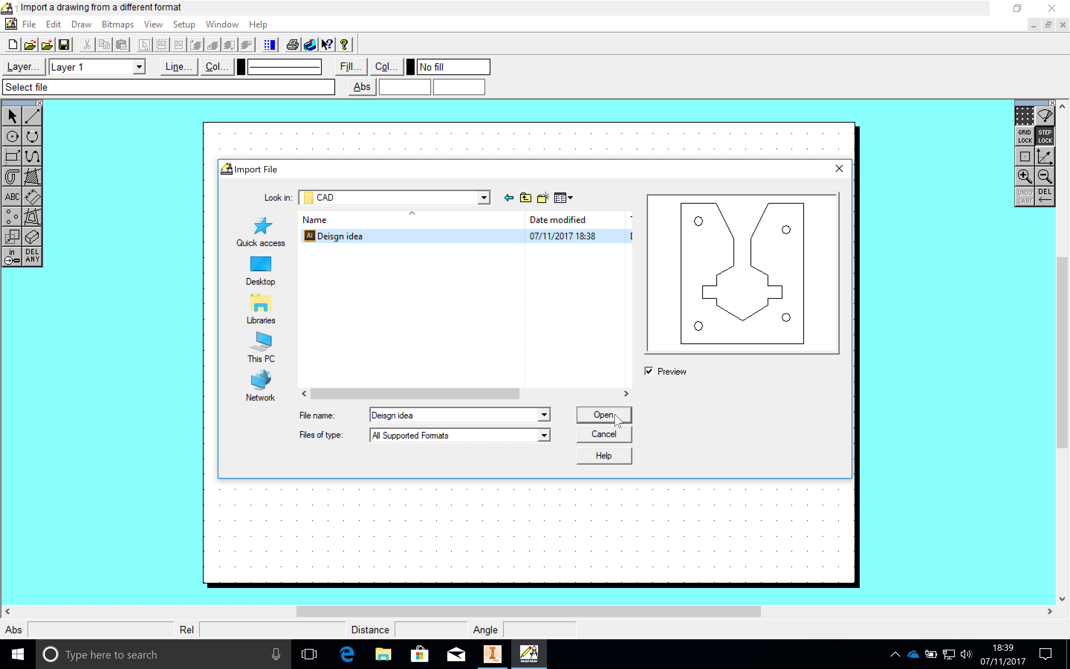
click(605, 415)
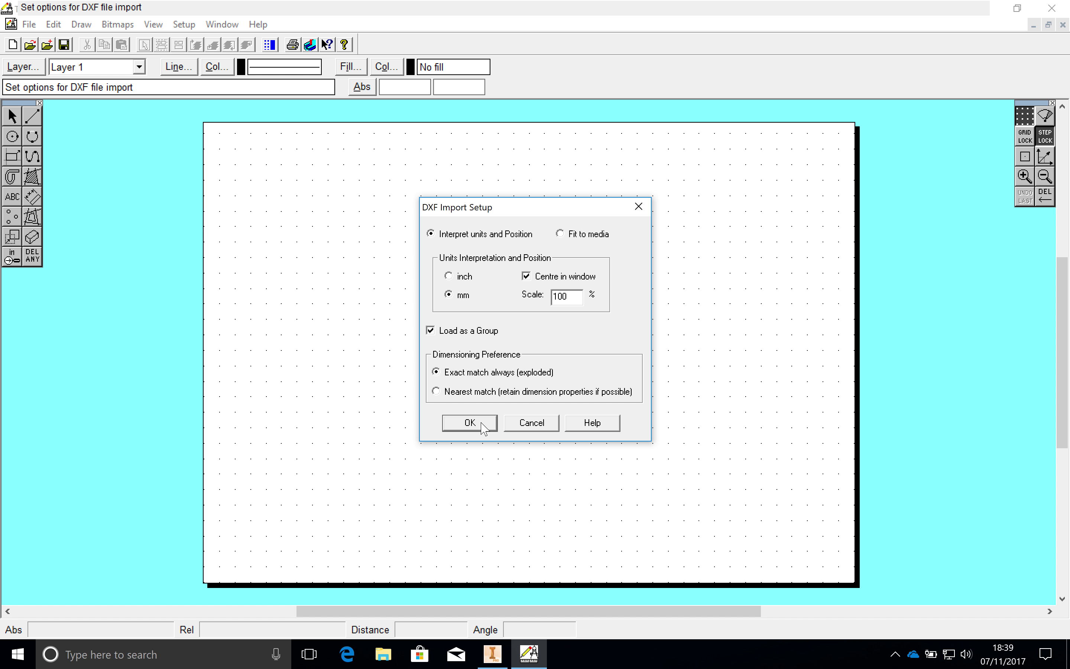
- Accept the DXF import settings, move the plate outline to the sheet's top-left, and deselect it
click(482, 425)
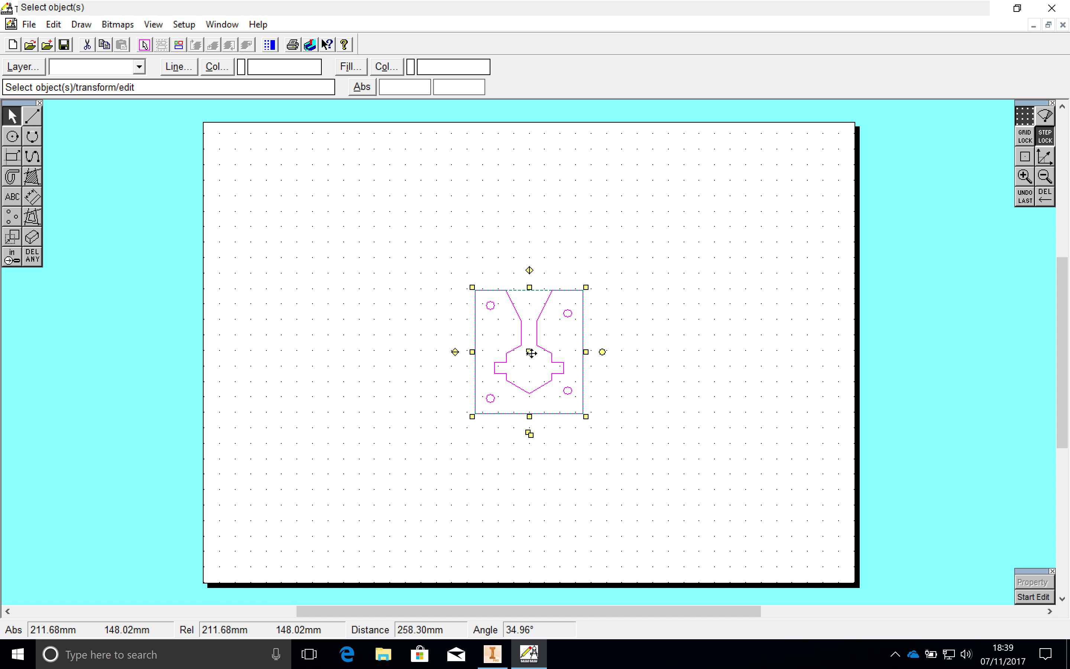
drag(532, 354, 266, 190)
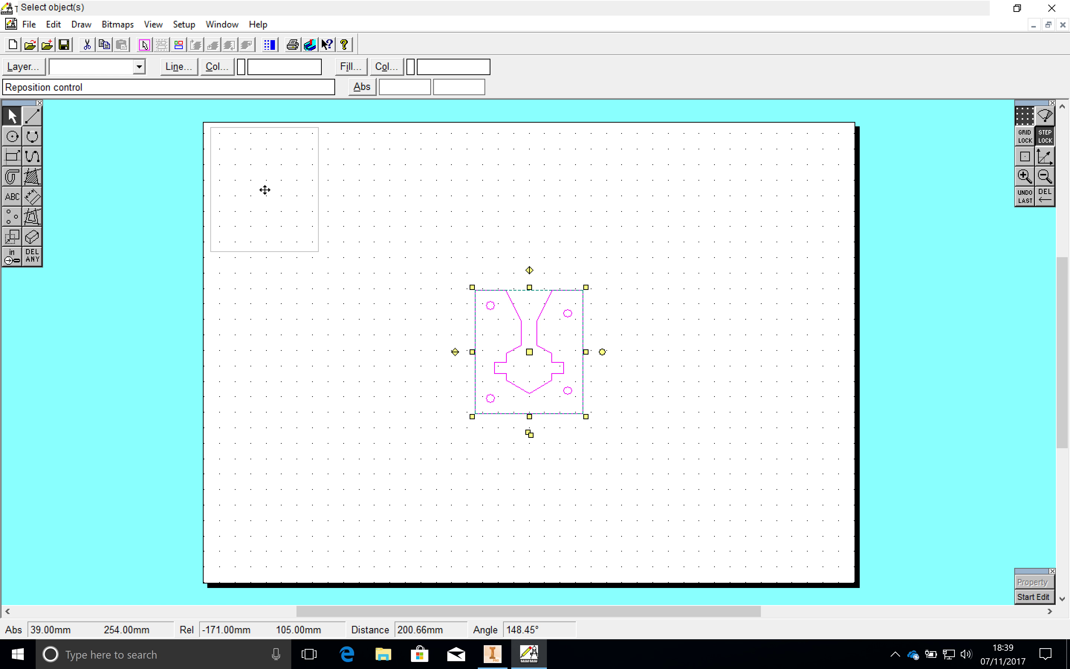
click(265, 190)
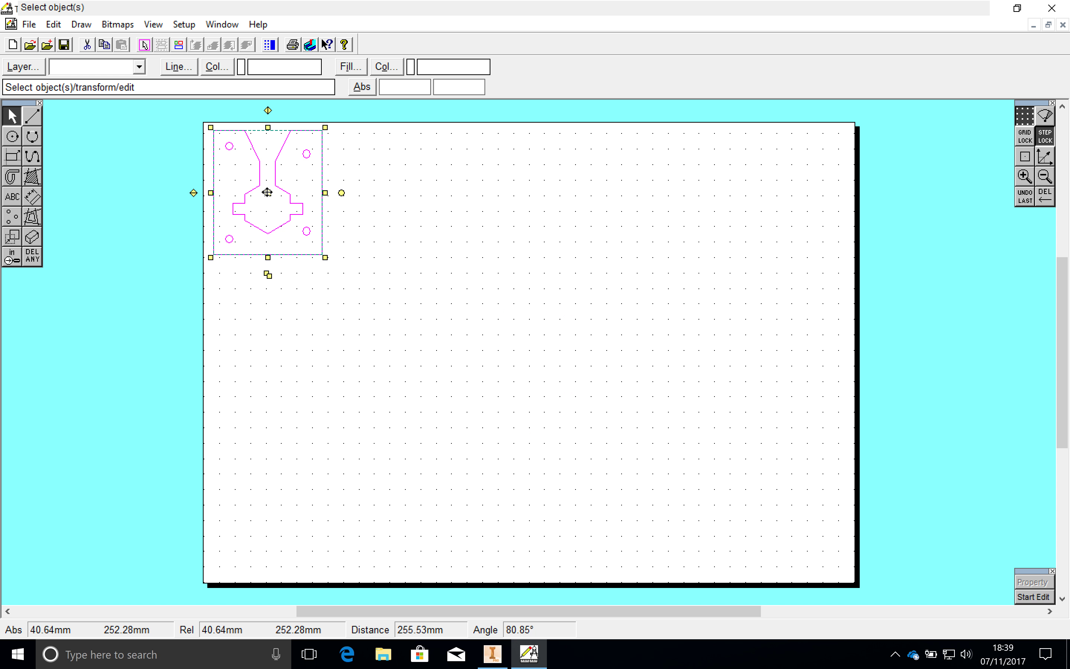
click(382, 304)
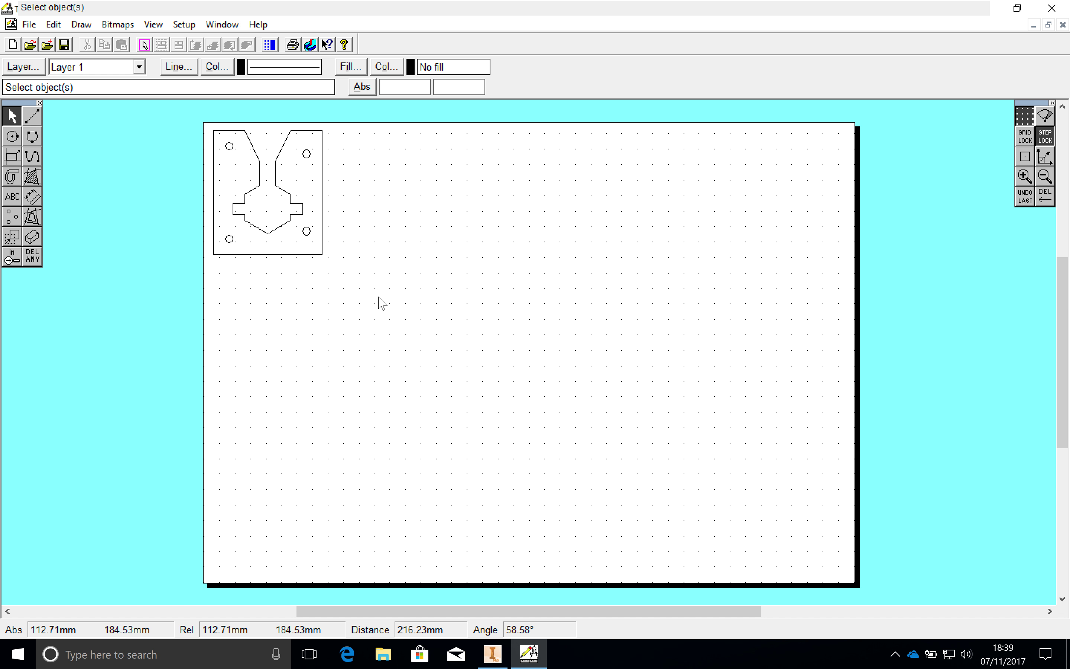